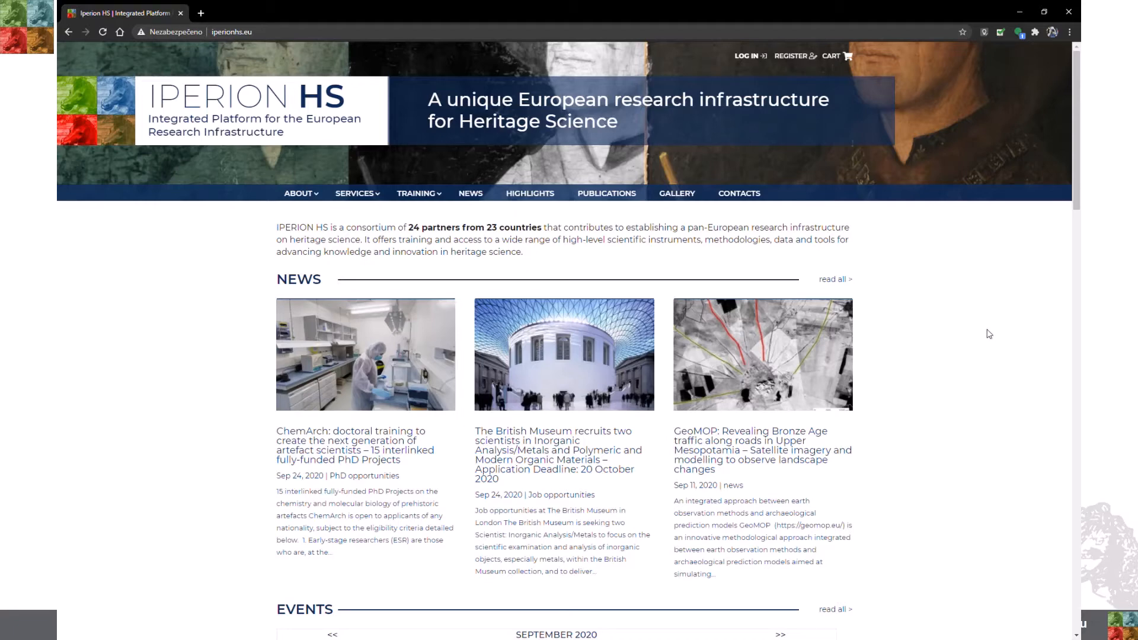
Open the account registration form, and log in to the IPERION HS site with the existing account.
click(794, 56)
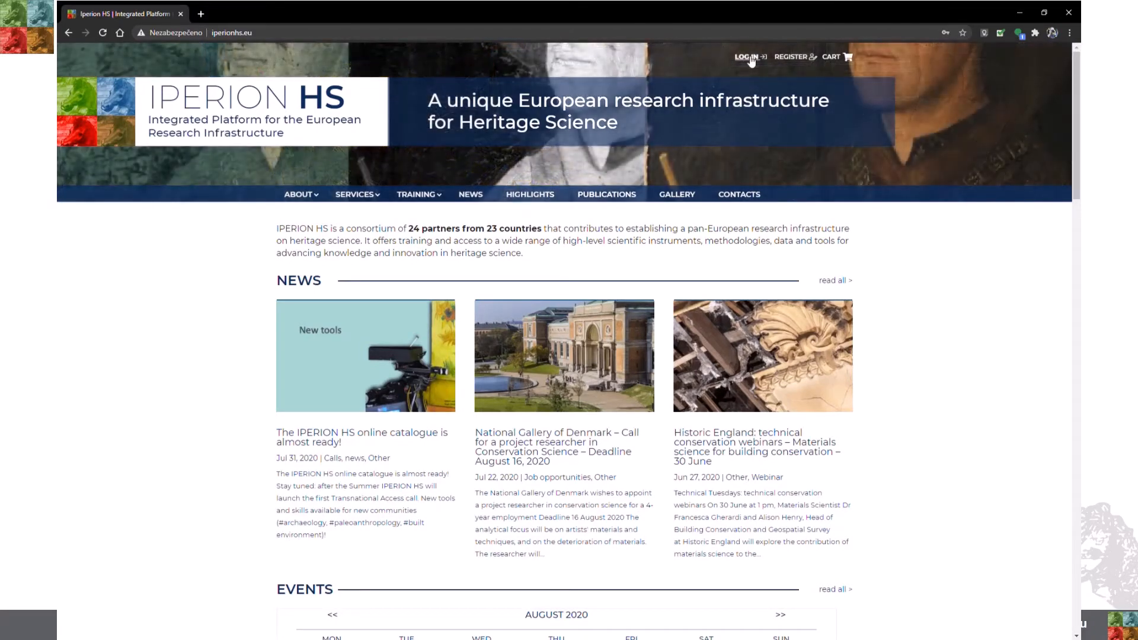
click(750, 61)
click(473, 202)
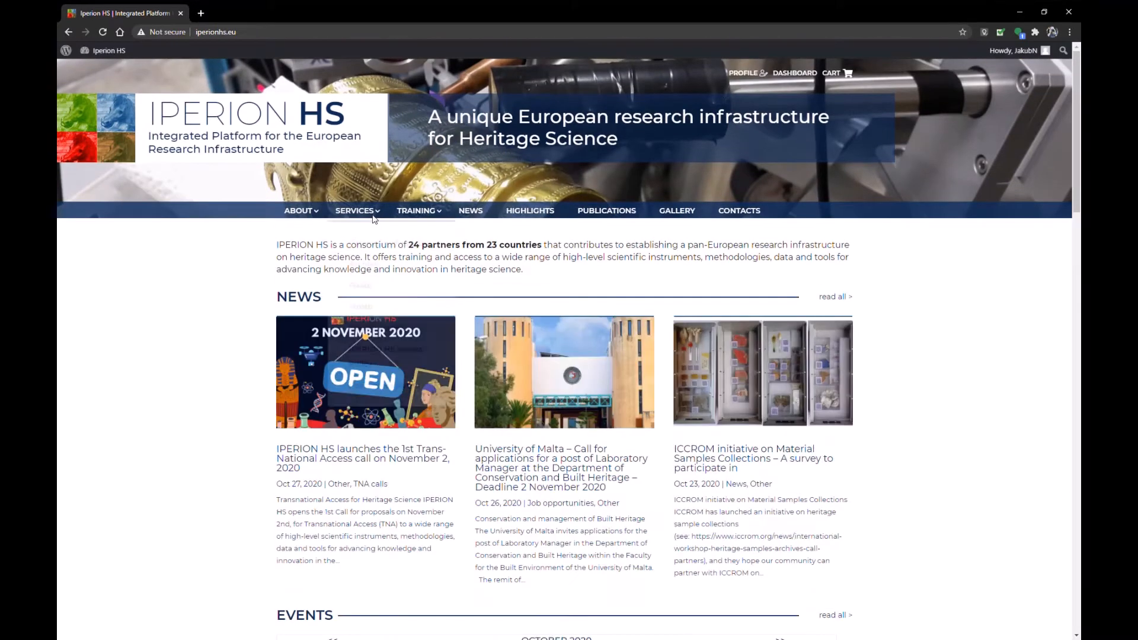
Open the Remote SWIR (1000-2500 nm) hyperspectral imaging technique from the Remote sensing category of the Molab platform.
mouse_move(368, 214)
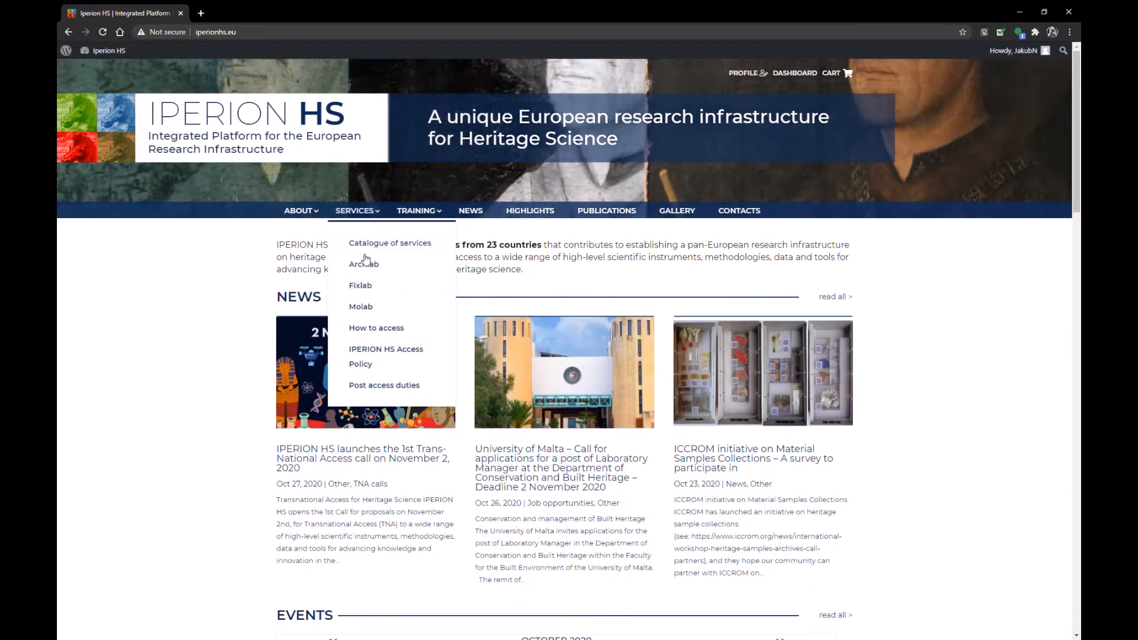
click(366, 308)
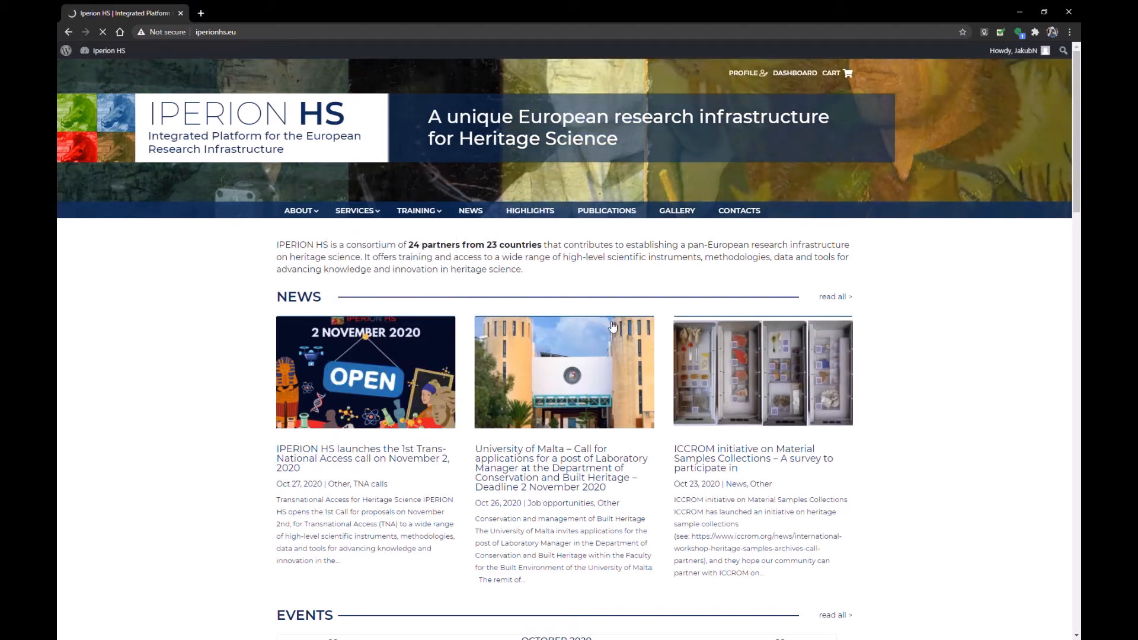
scroll(607, 334, down, 3)
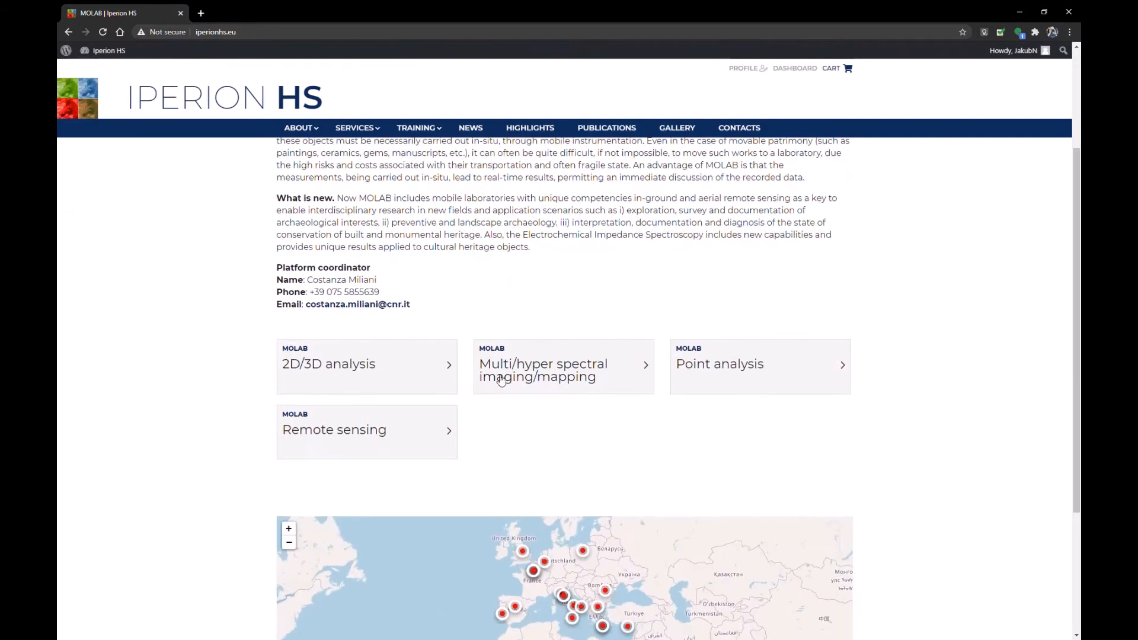
click(384, 439)
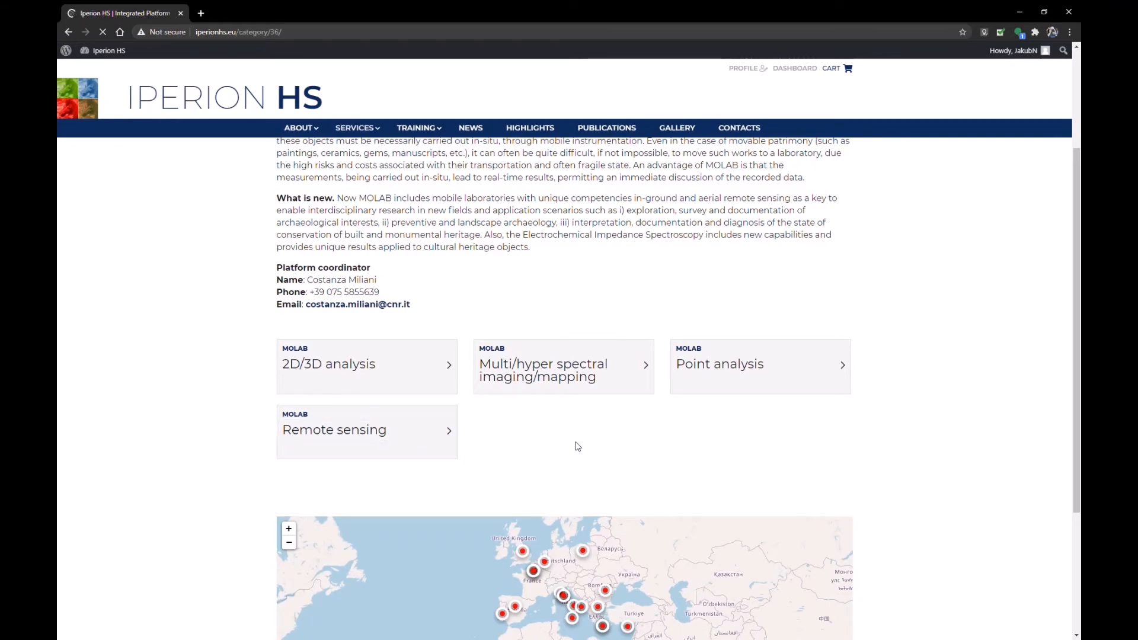
scroll(651, 438, down, 1)
scroll(700, 431, down, 2)
click(715, 346)
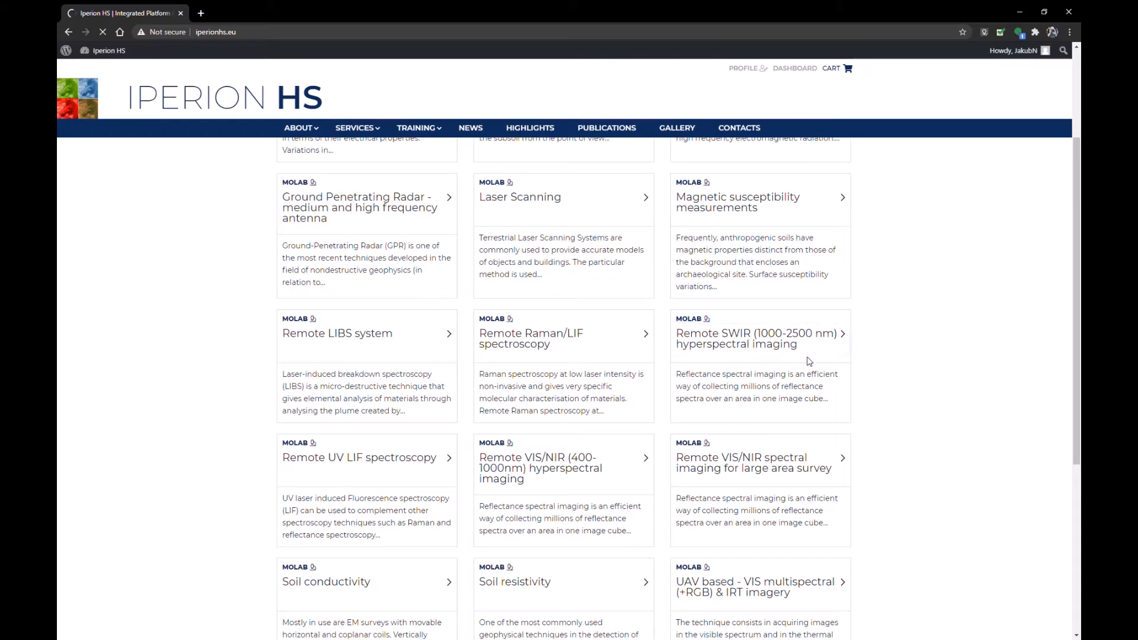
Open the Remote SWIR (1000-2500 nm) hyperspectral imaging system tool and add it to the cart.
scroll(818, 368, down, 5)
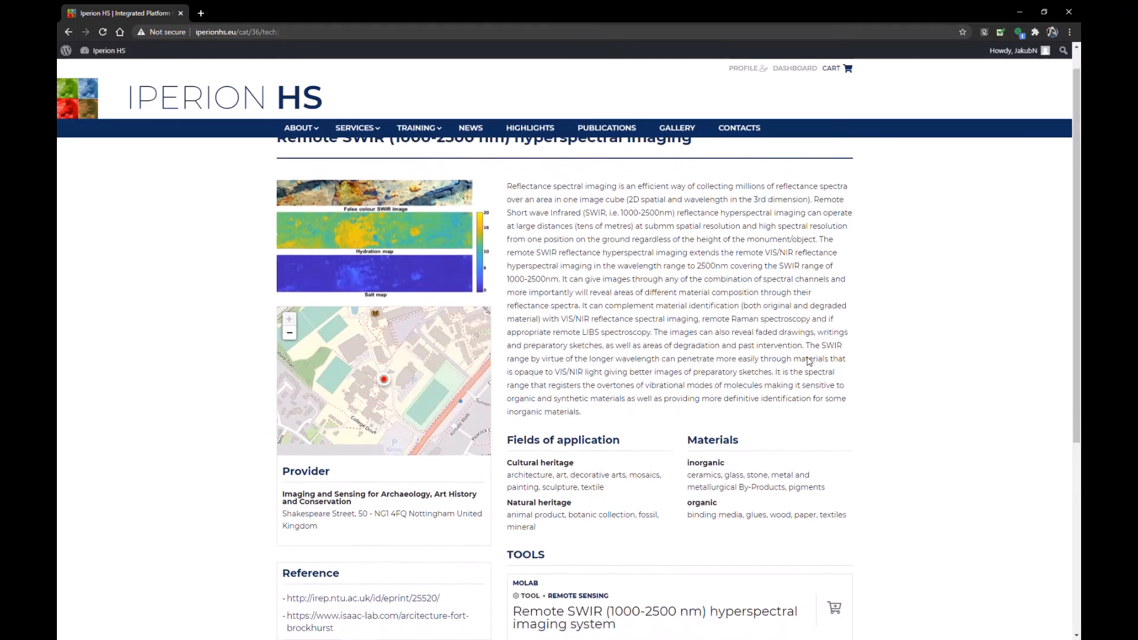
scroll(824, 373, down, 1)
click(718, 379)
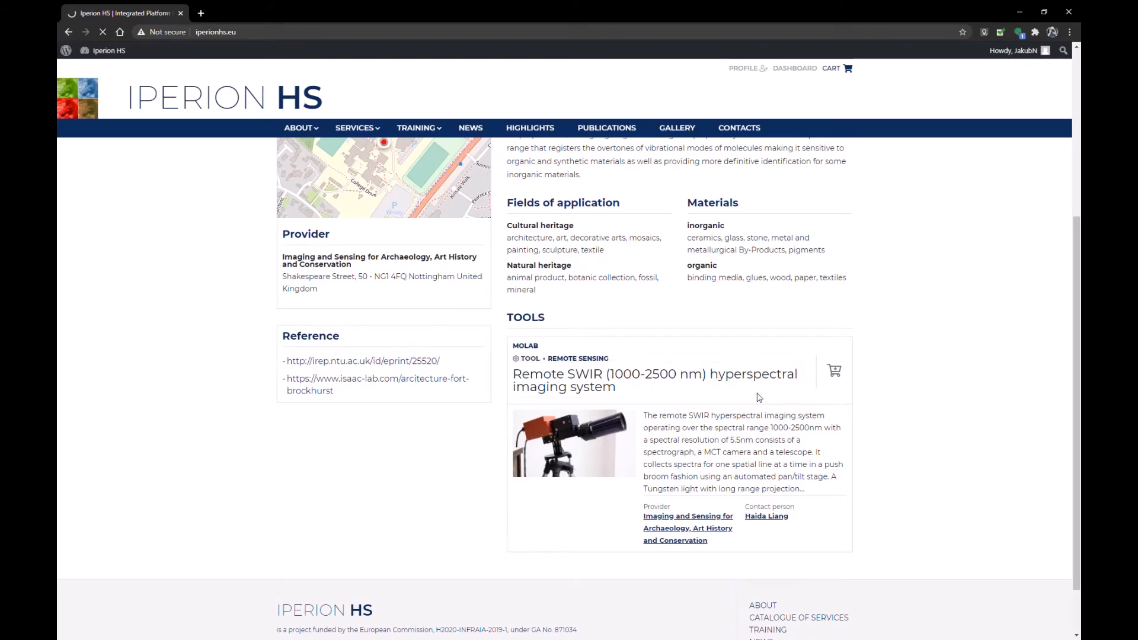
scroll(736, 480, down, 3)
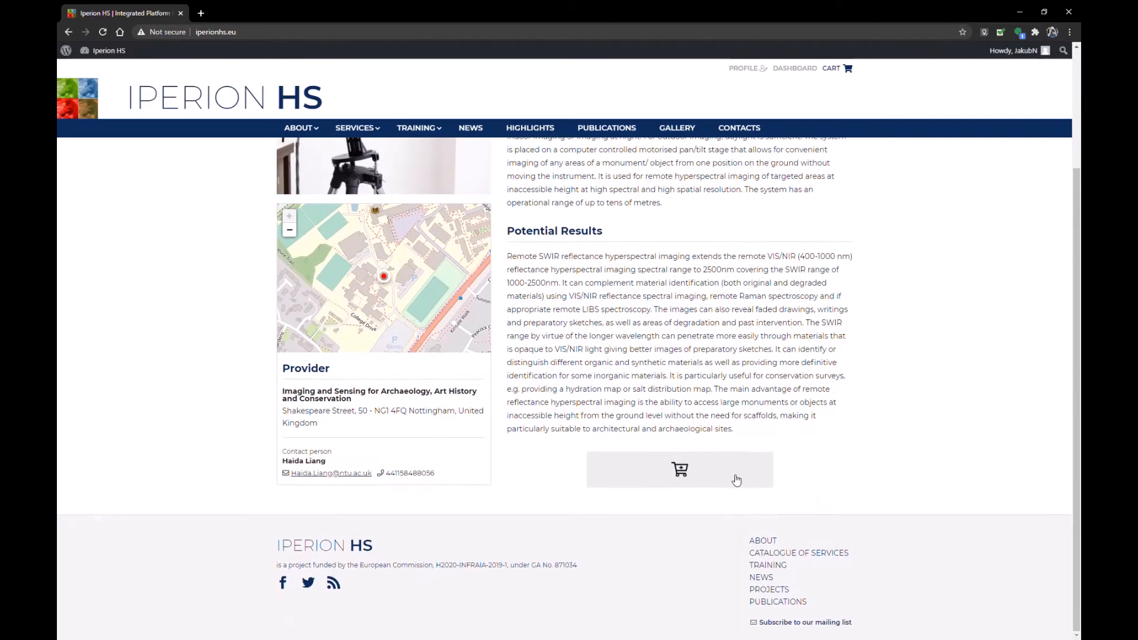
click(691, 474)
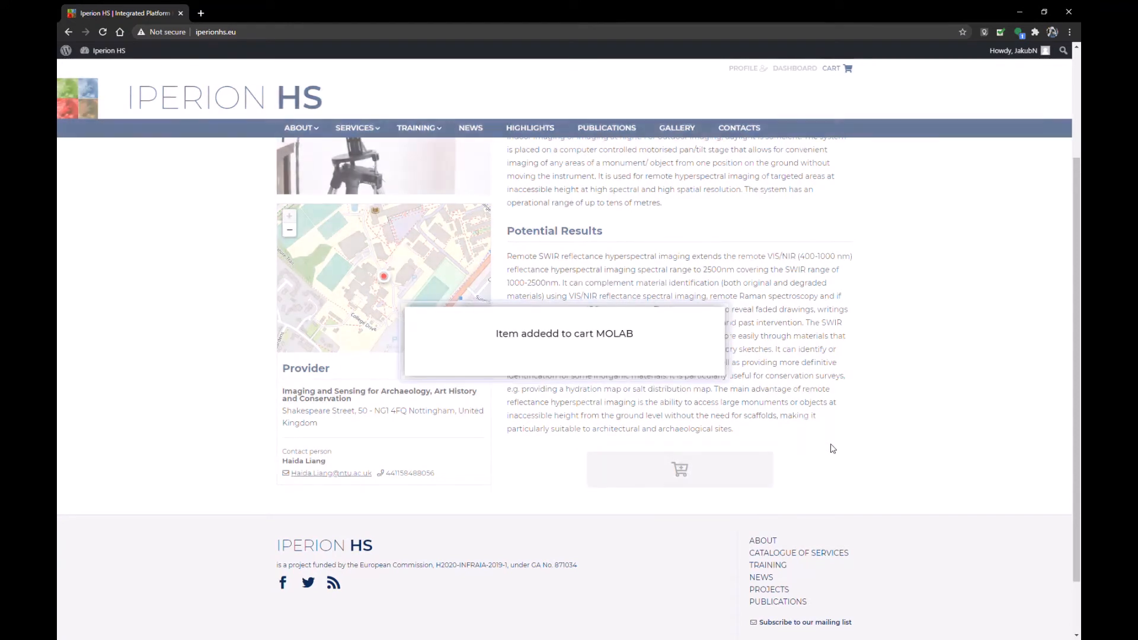
Open the searchable catalogue of services covering all platforms.
mouse_move(357, 136)
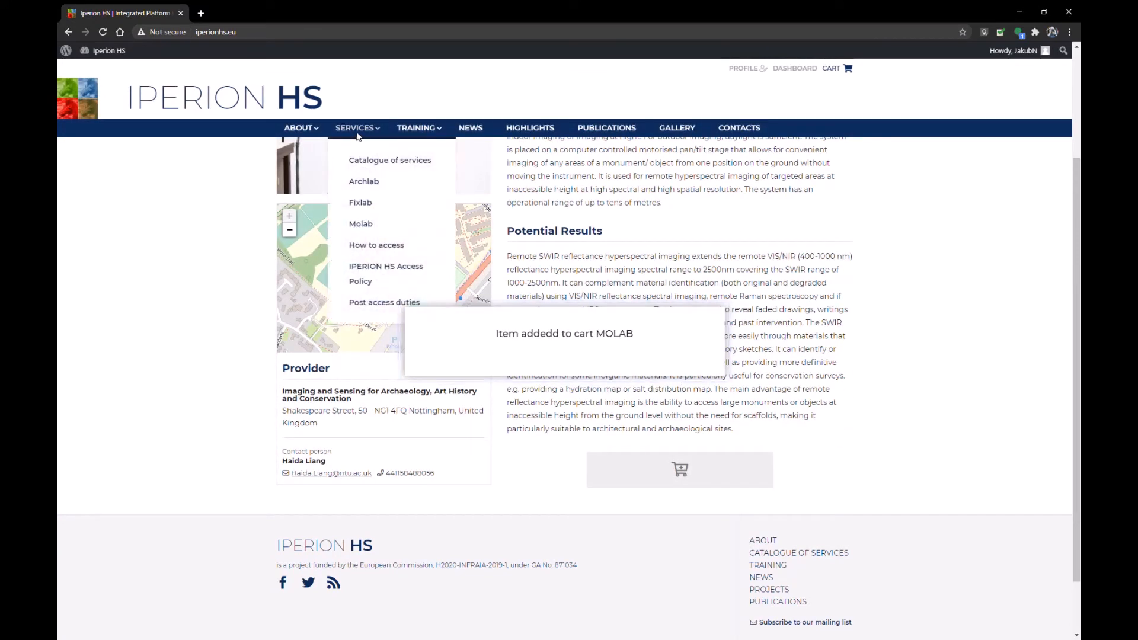
click(358, 162)
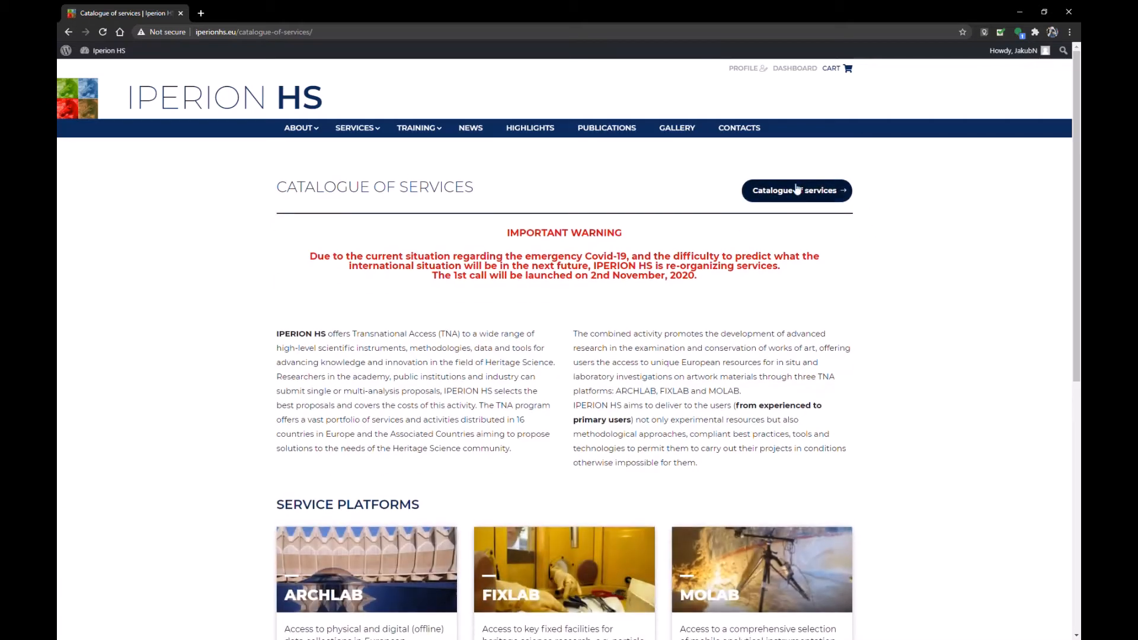
click(804, 195)
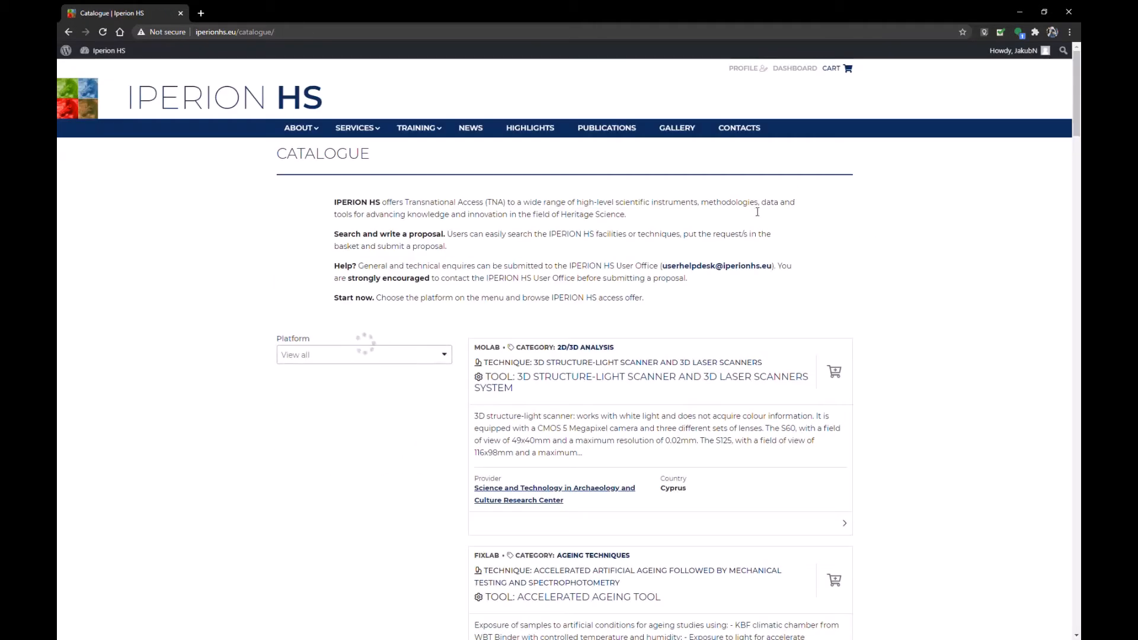
Filter the catalogue by platform FIXLAB, technique category Molecular analysis and the search word "painting".
click(406, 391)
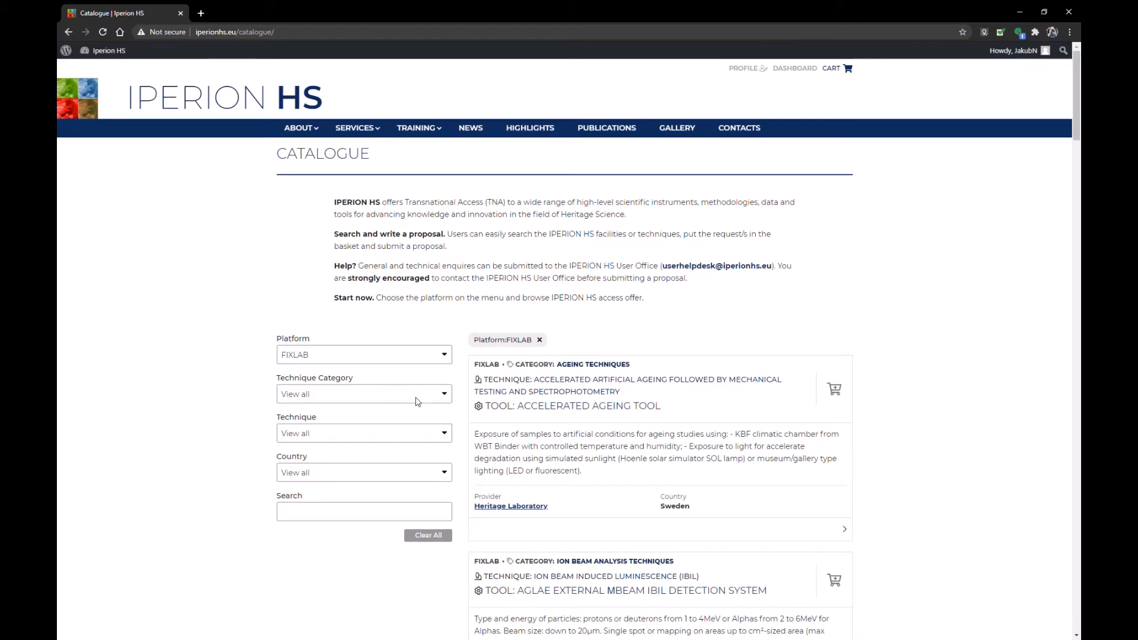
click(415, 401)
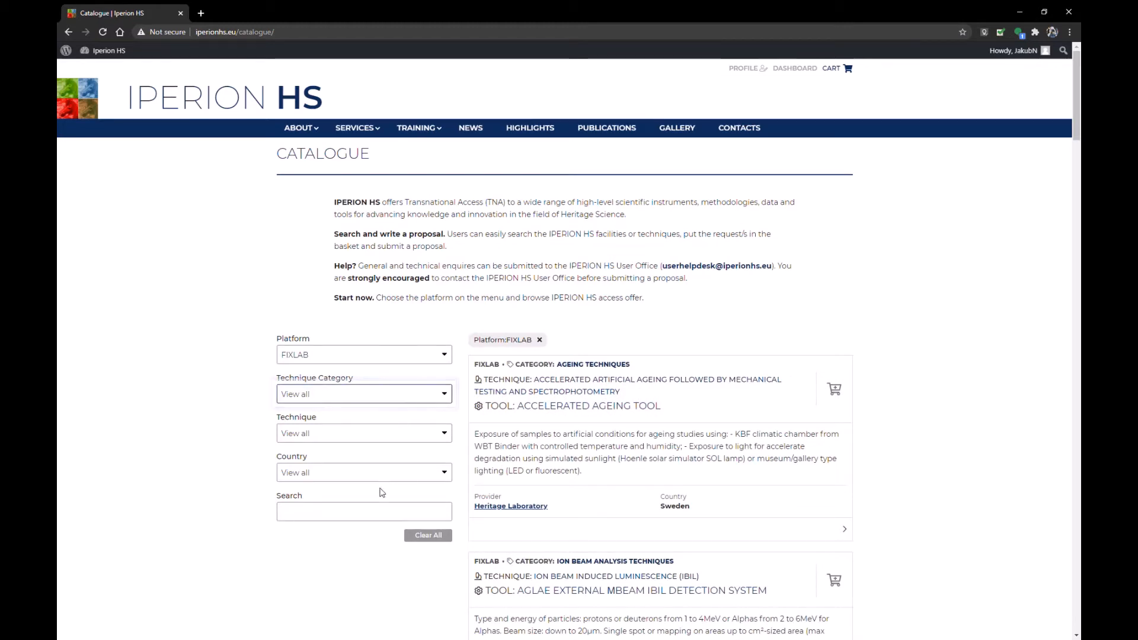
click(365, 508)
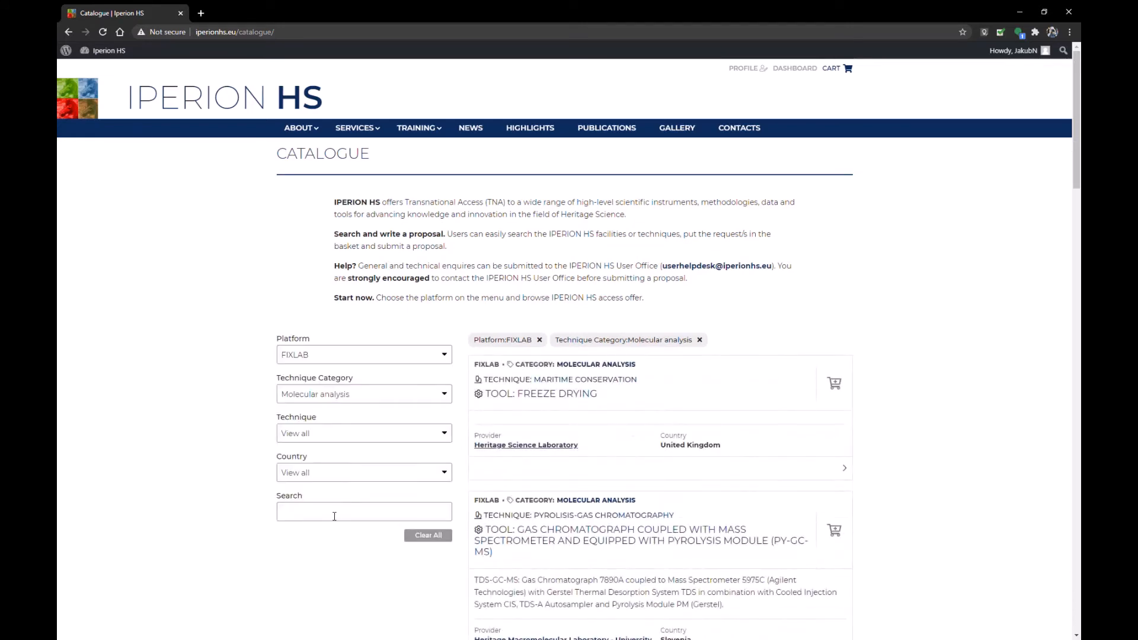
click(343, 511)
text(painting)
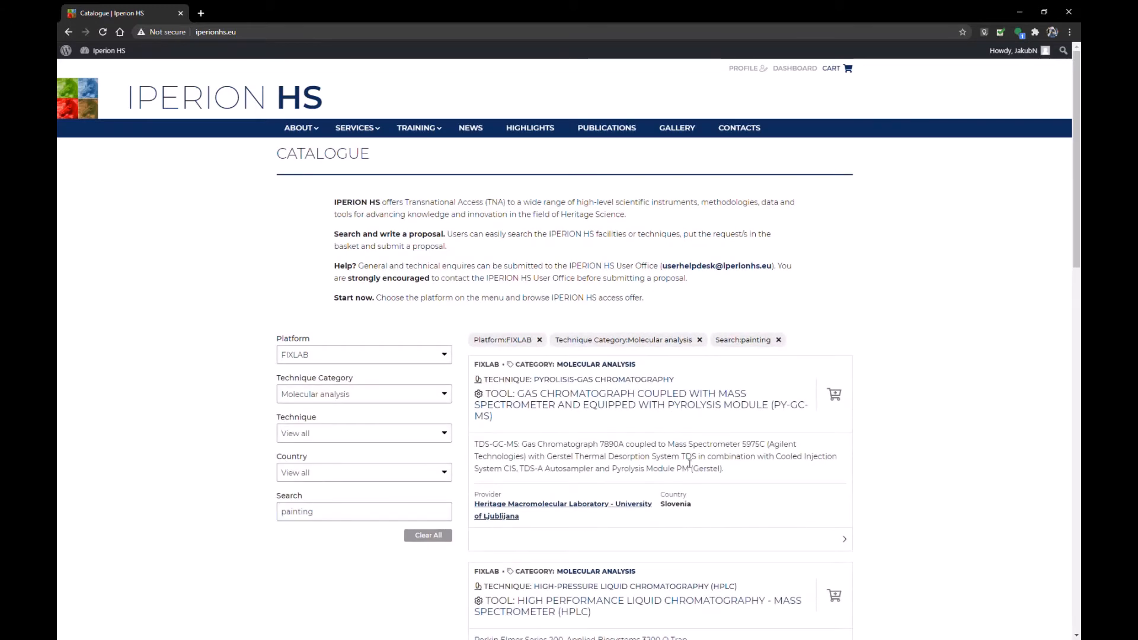
Open the Infrared microscope tool from the filtered results and add it to the cart.
scroll(696, 456, down, 5)
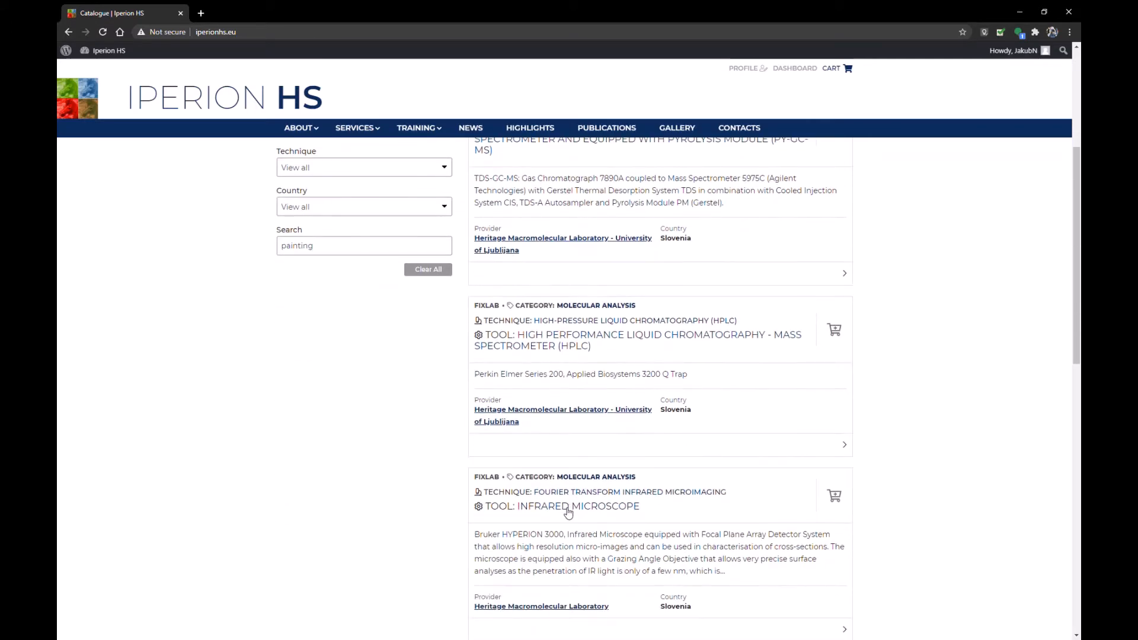
click(568, 510)
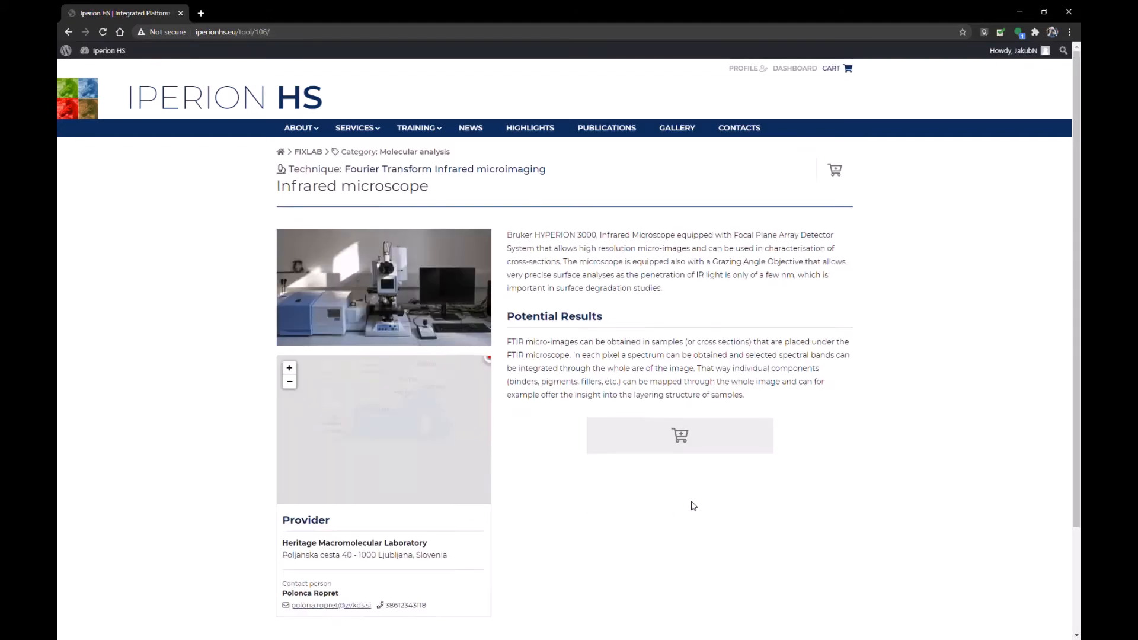
click(721, 451)
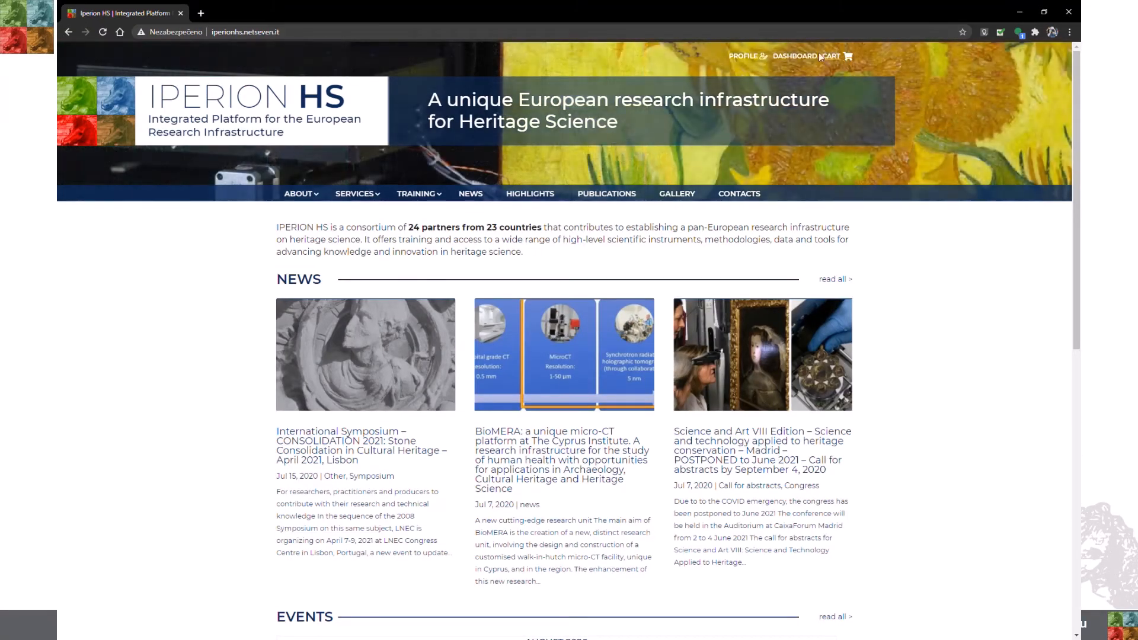
Review the cart and remove The National Gallery from its archlab section.
click(838, 58)
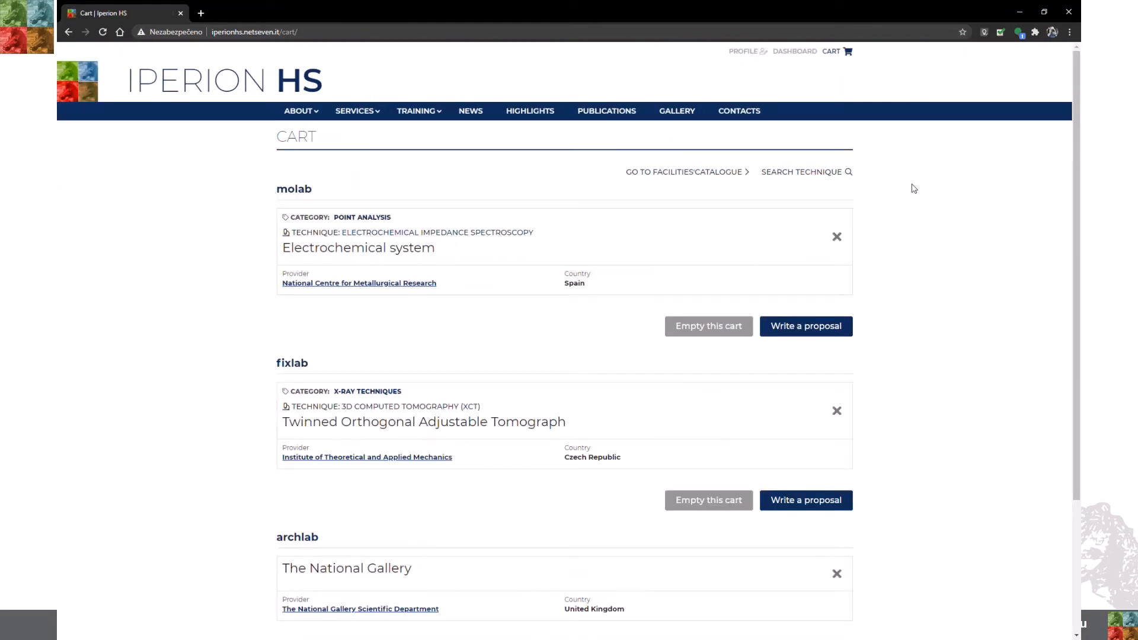
scroll(913, 188, down, 3)
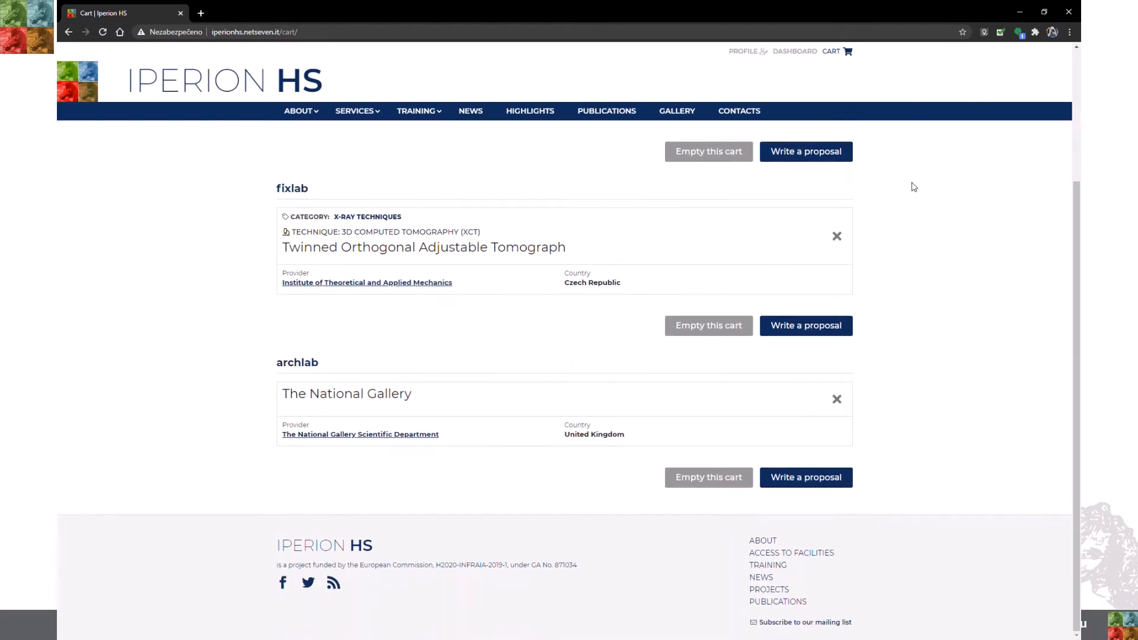
scroll(913, 187, up, 3)
scroll(911, 183, down, 3)
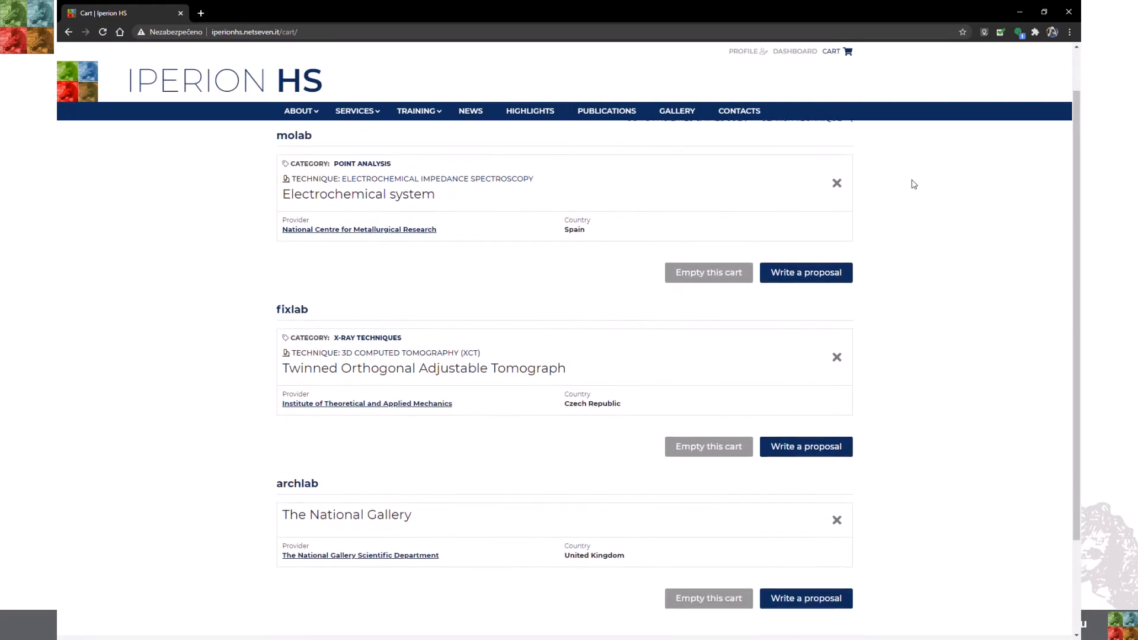
click(838, 401)
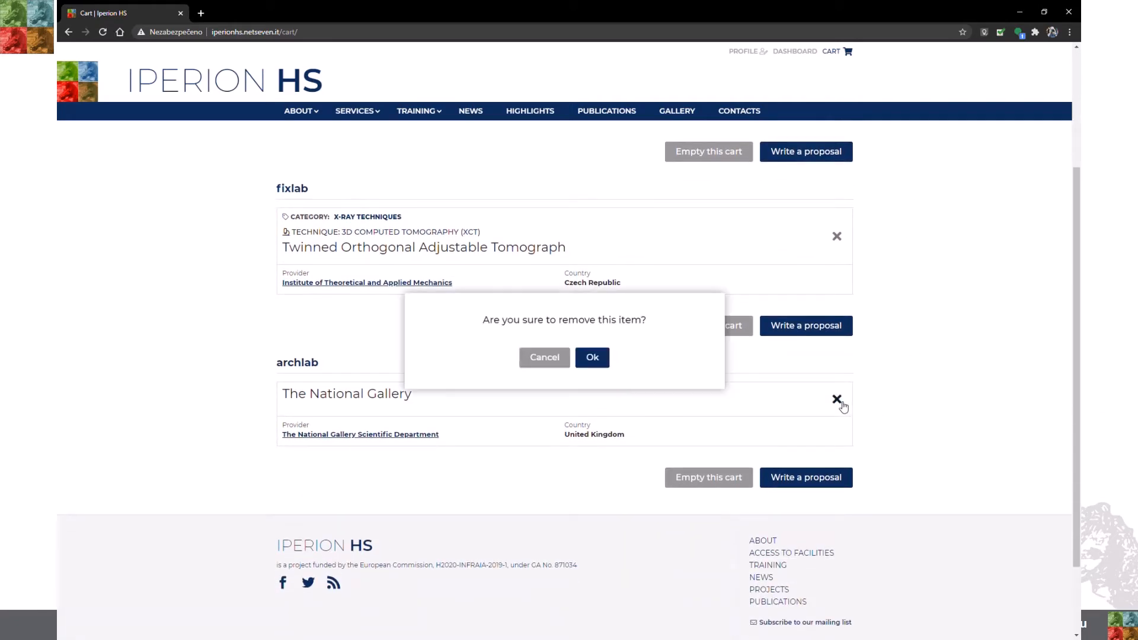
click(595, 358)
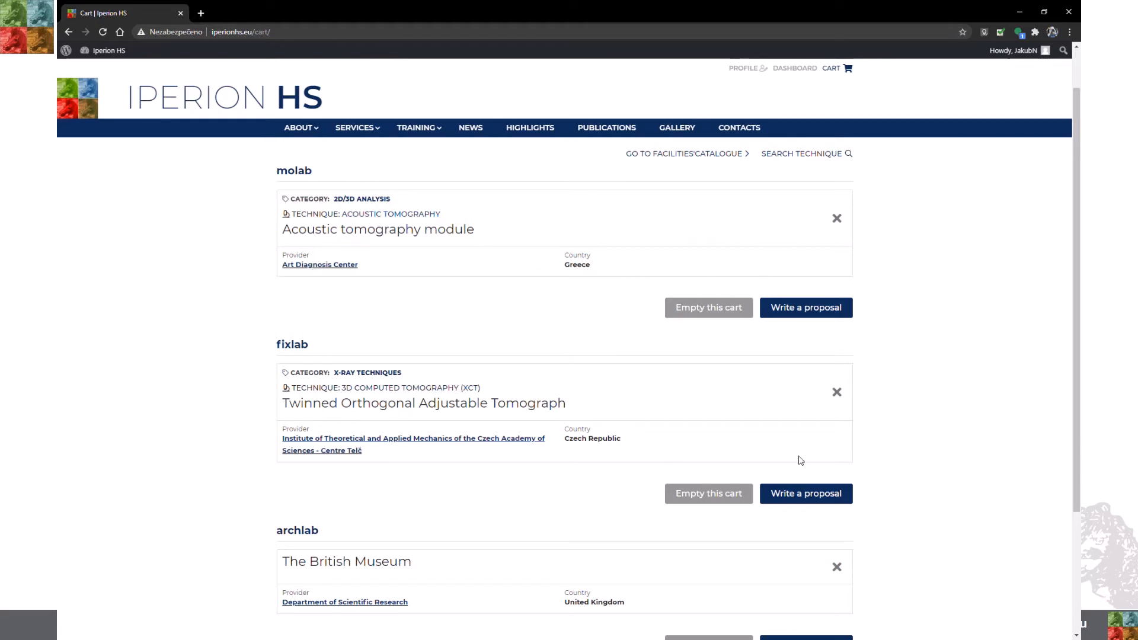
Start a proposal for the fixlab cart and send the completed proposal form.
click(812, 501)
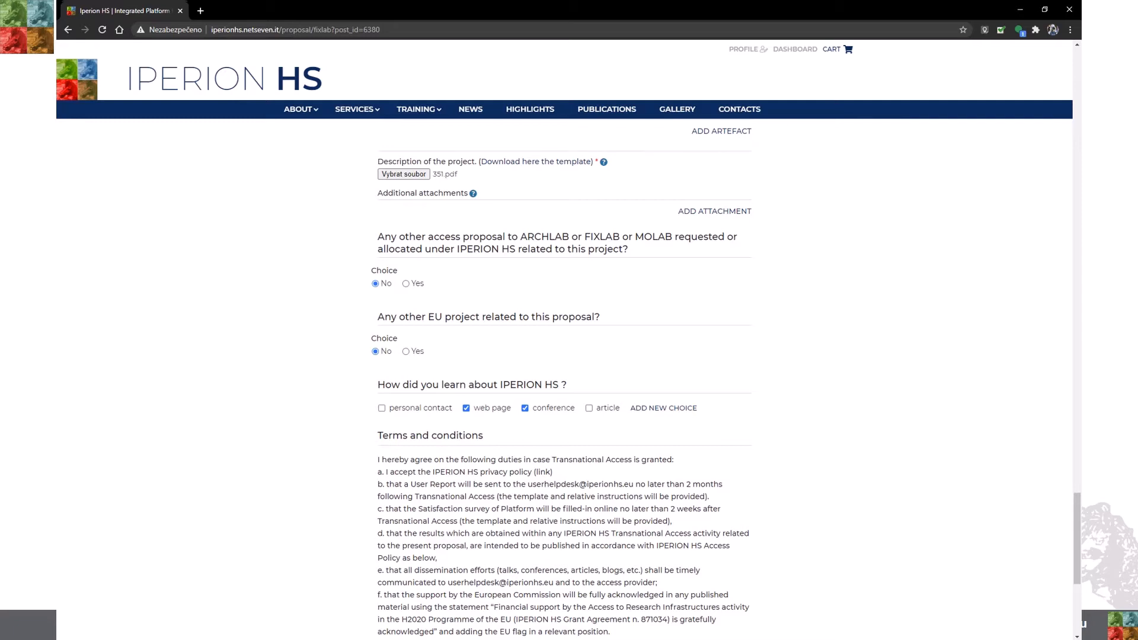
scroll(678, 425, down, 5)
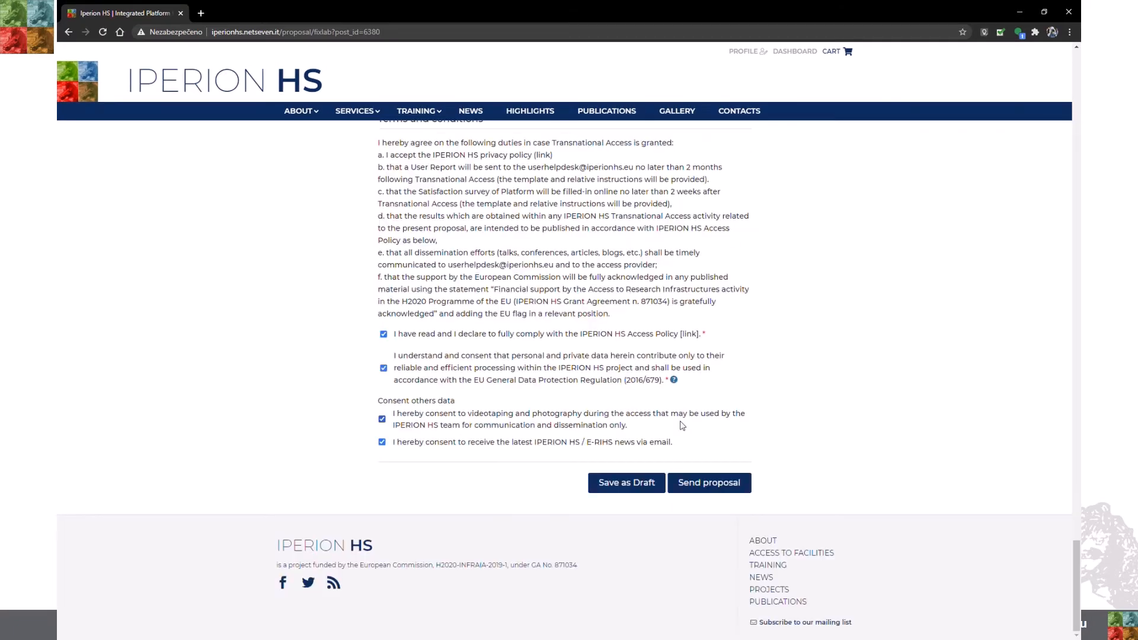
click(709, 482)
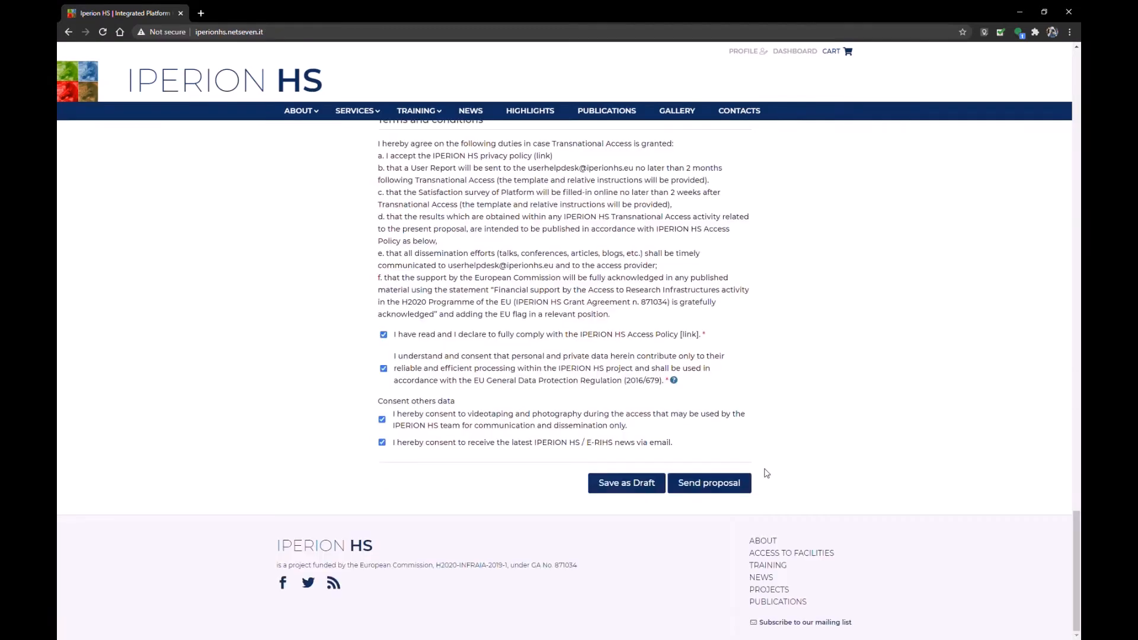
click(713, 485)
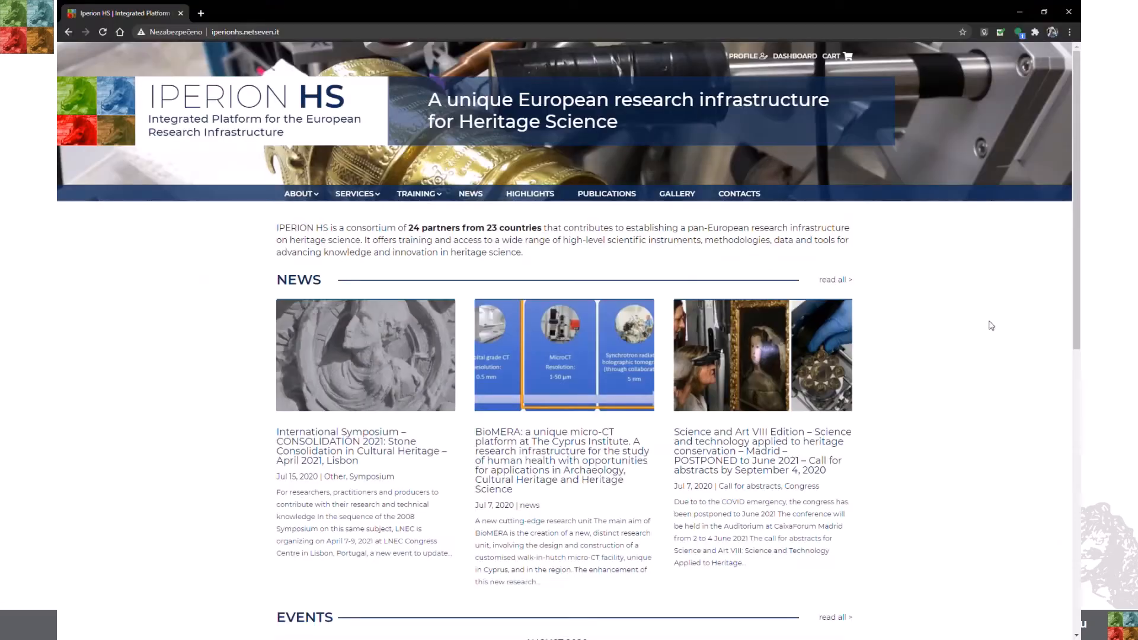
Review the submitted proposal "Hidden structure of Celtic swords" from the user dashboard, and return to the dashboard.
click(804, 58)
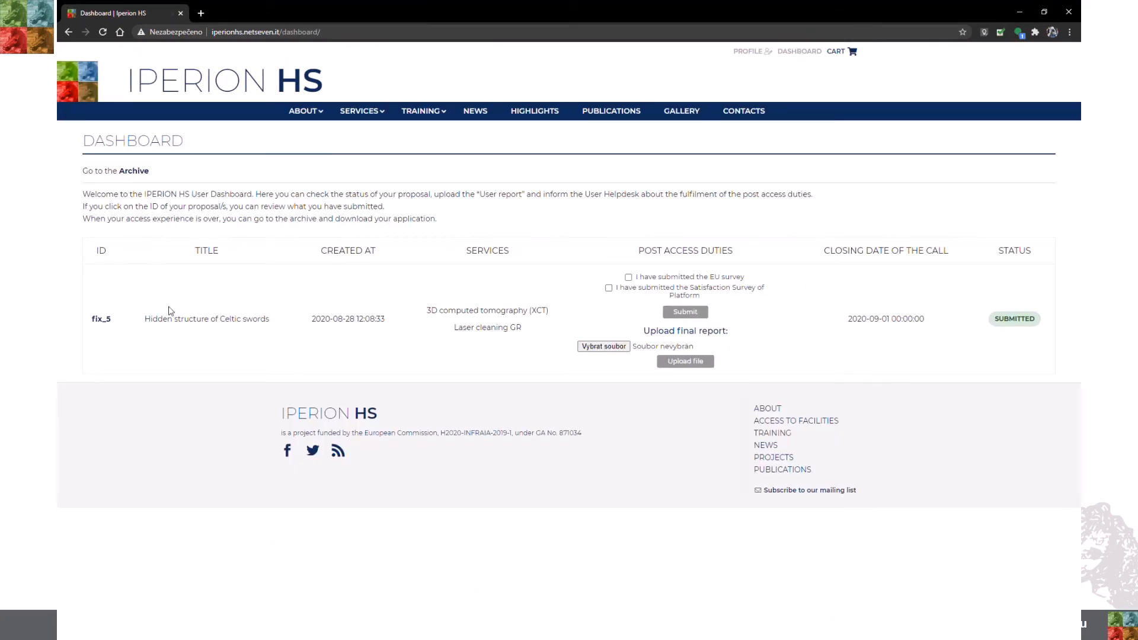
click(108, 322)
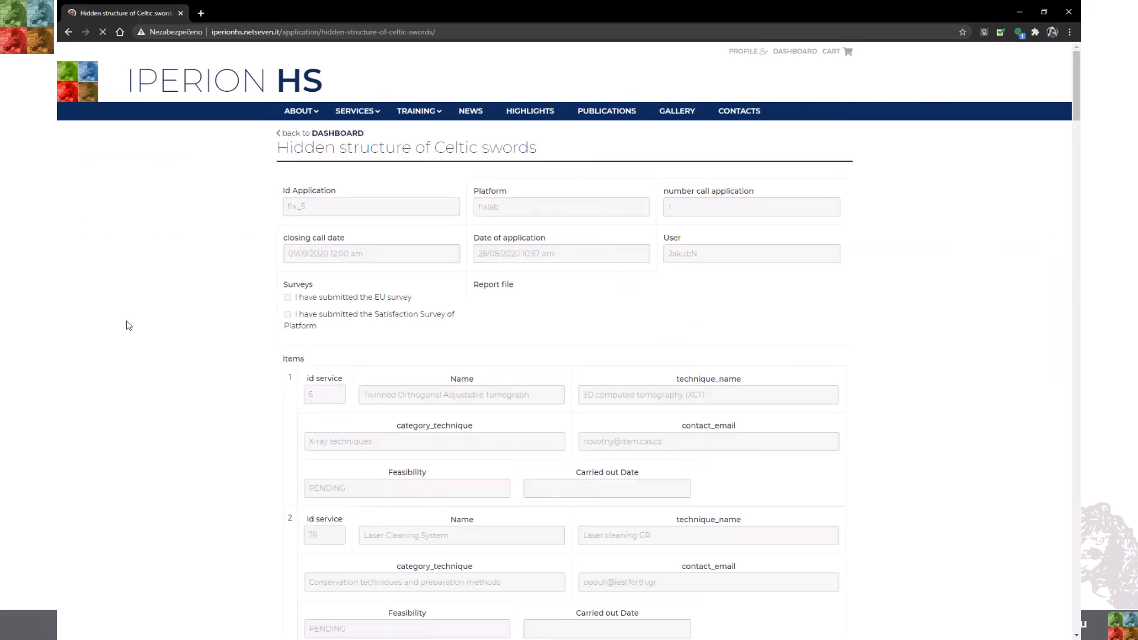
scroll(557, 320, down, 10)
scroll(570, 317, down, 20)
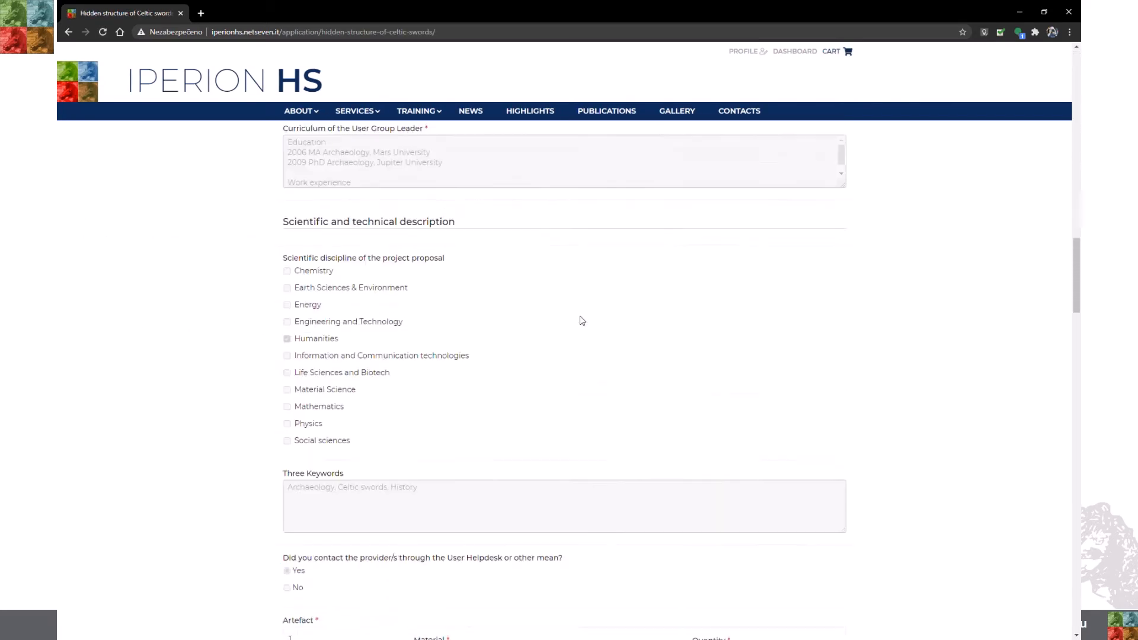
scroll(574, 323, down, 15)
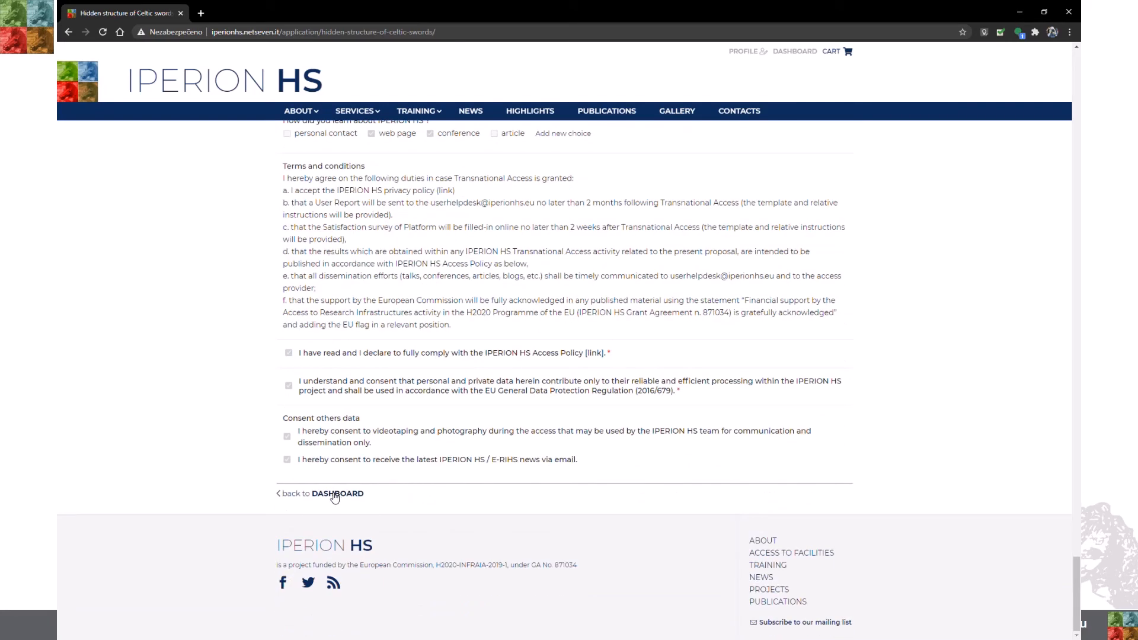
click(336, 497)
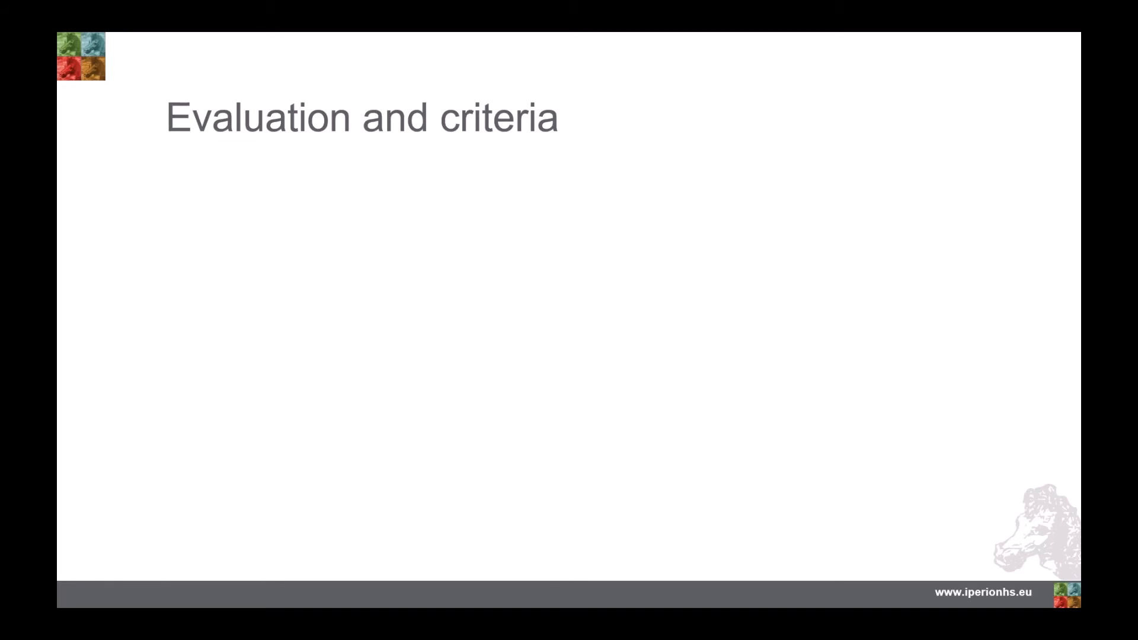
key(Right)
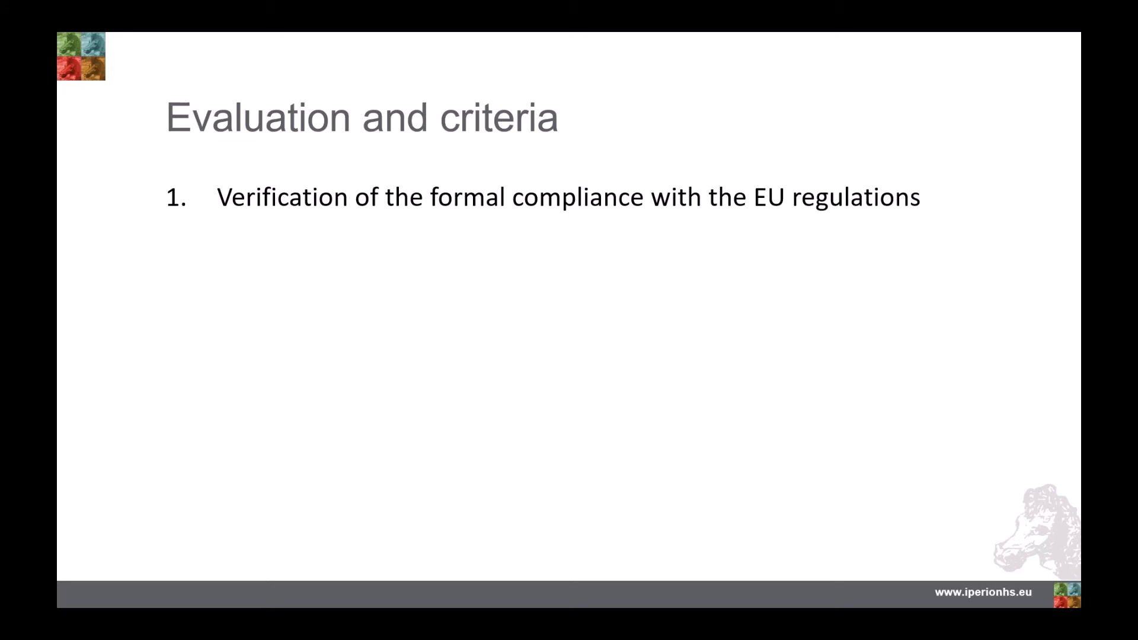
key(Right)
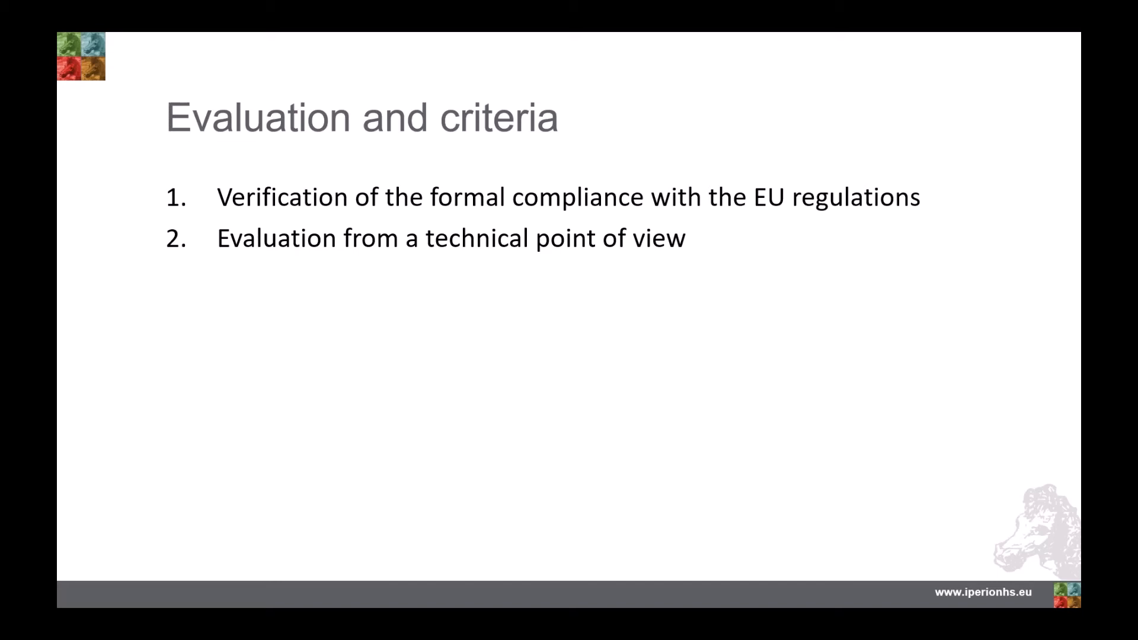
key(Right)
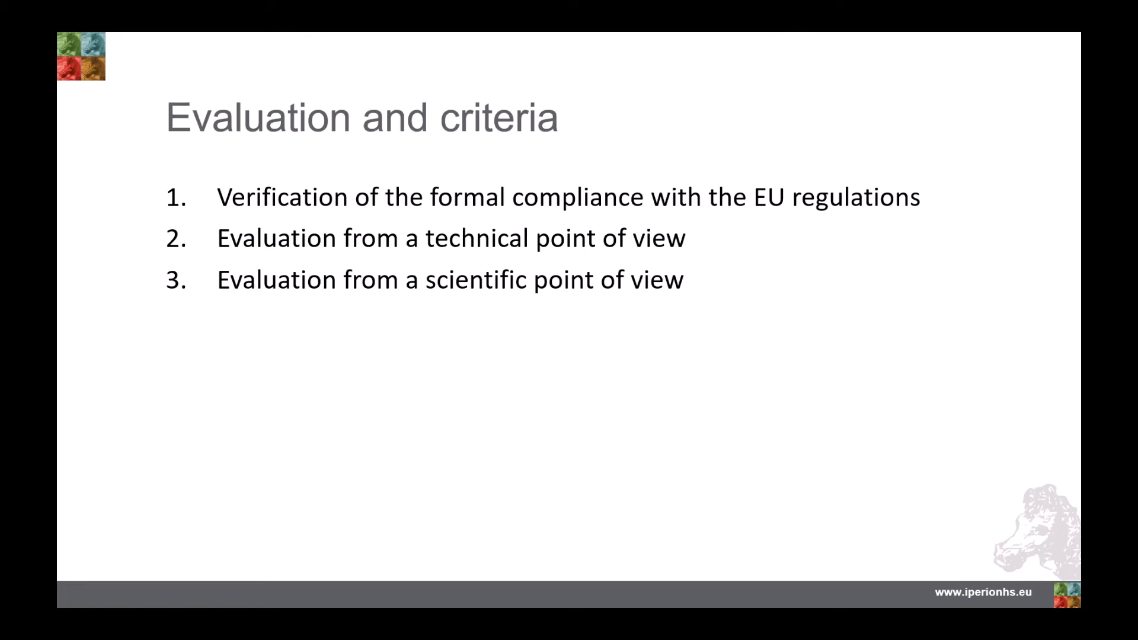
key(Right)
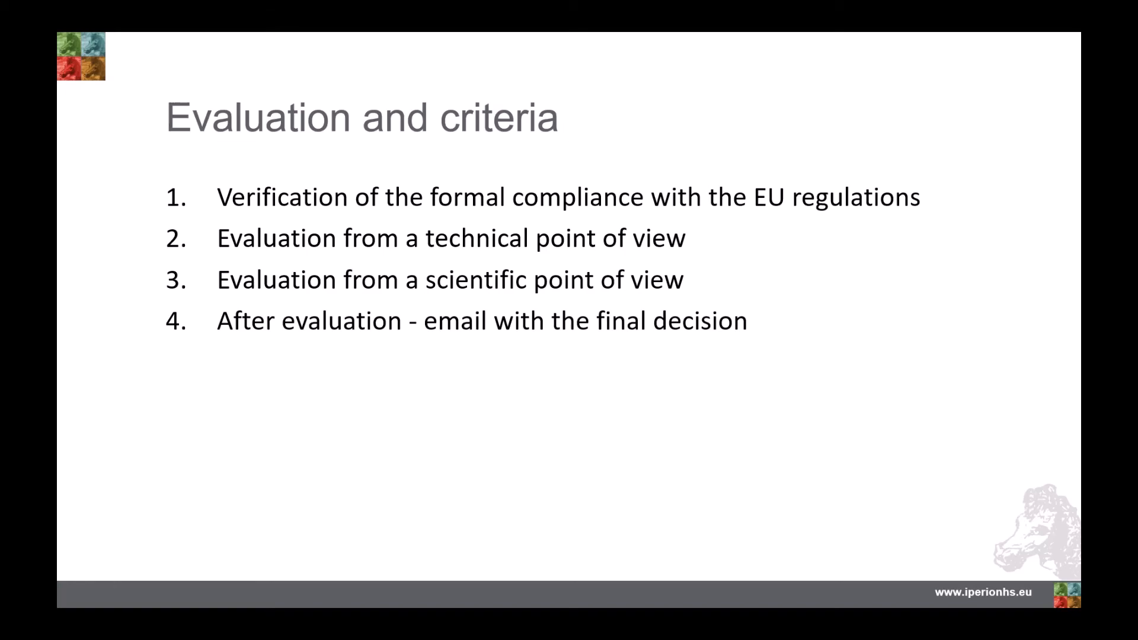
click(804, 321)
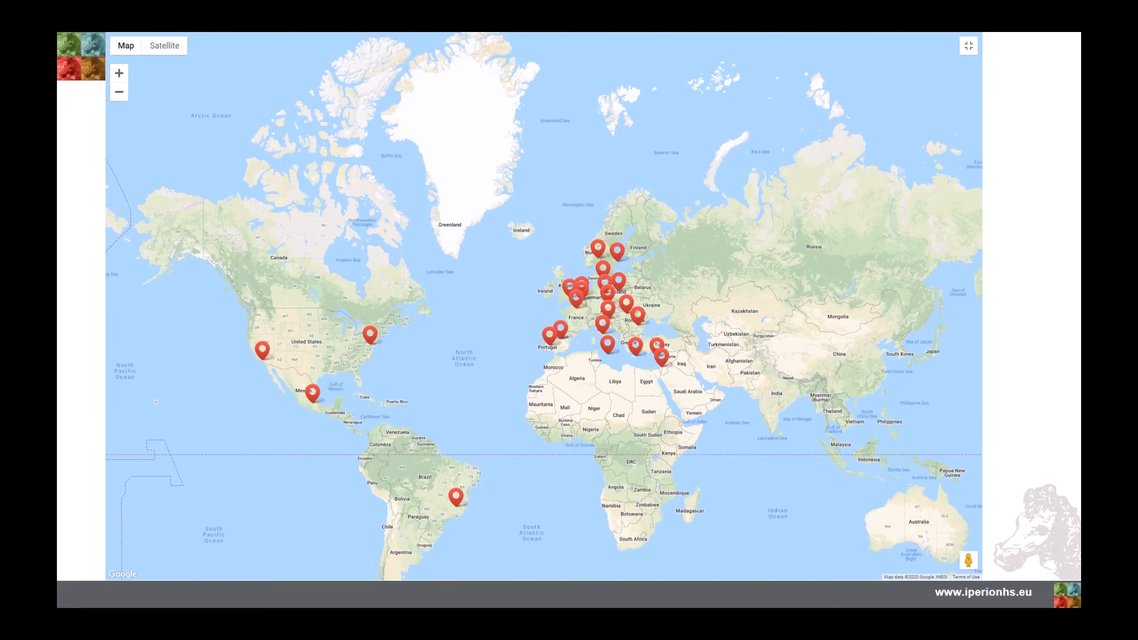
key(Right)
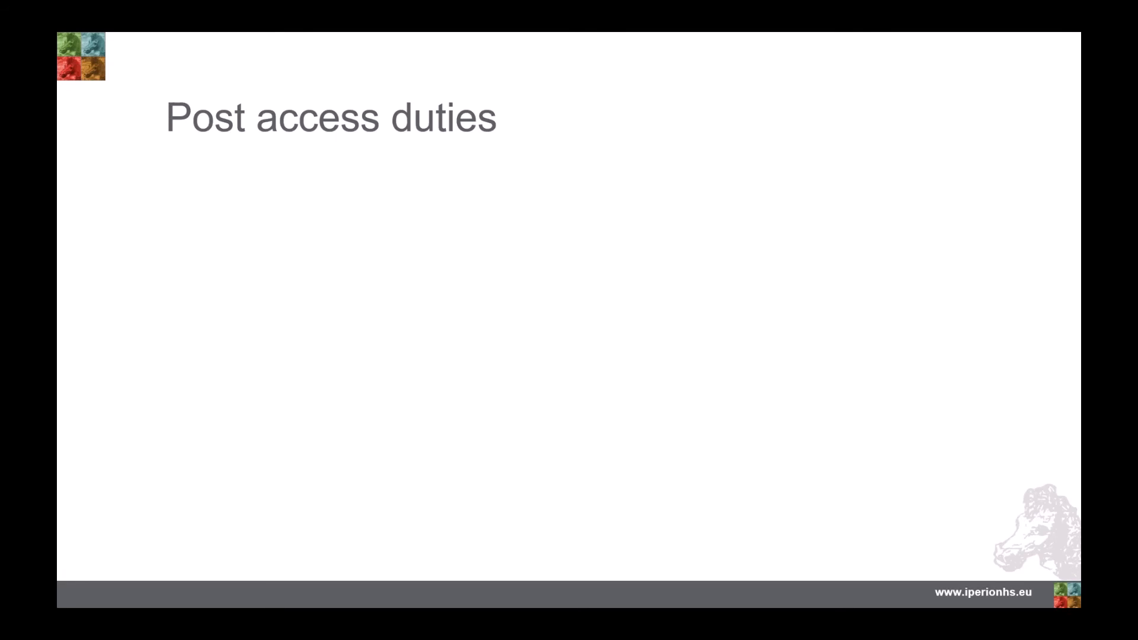
key(Right)
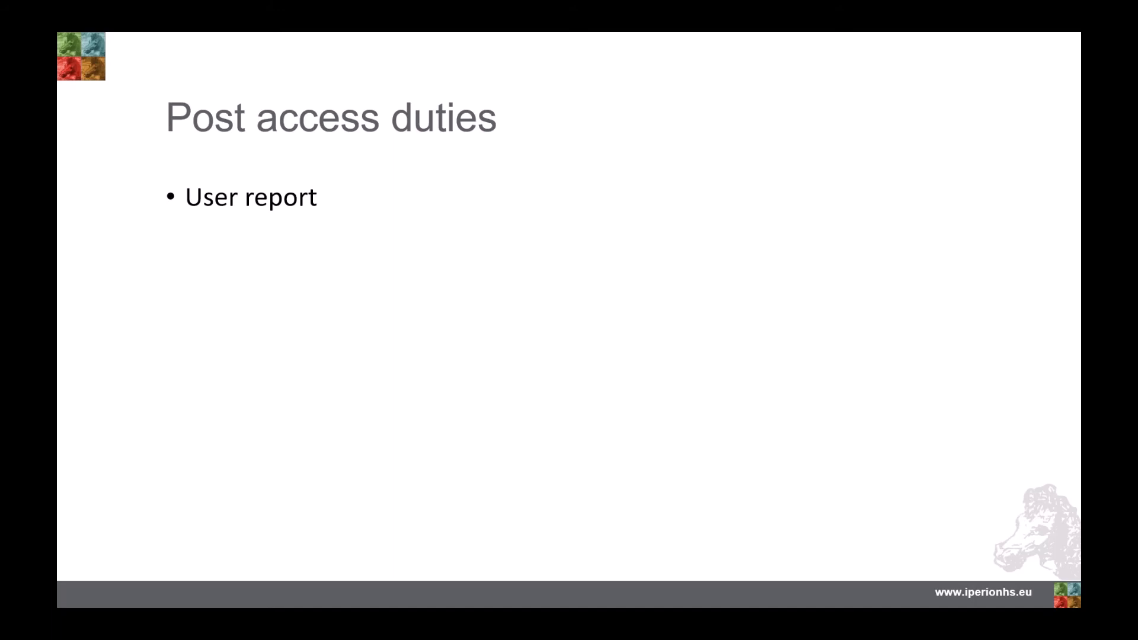
key(Right)
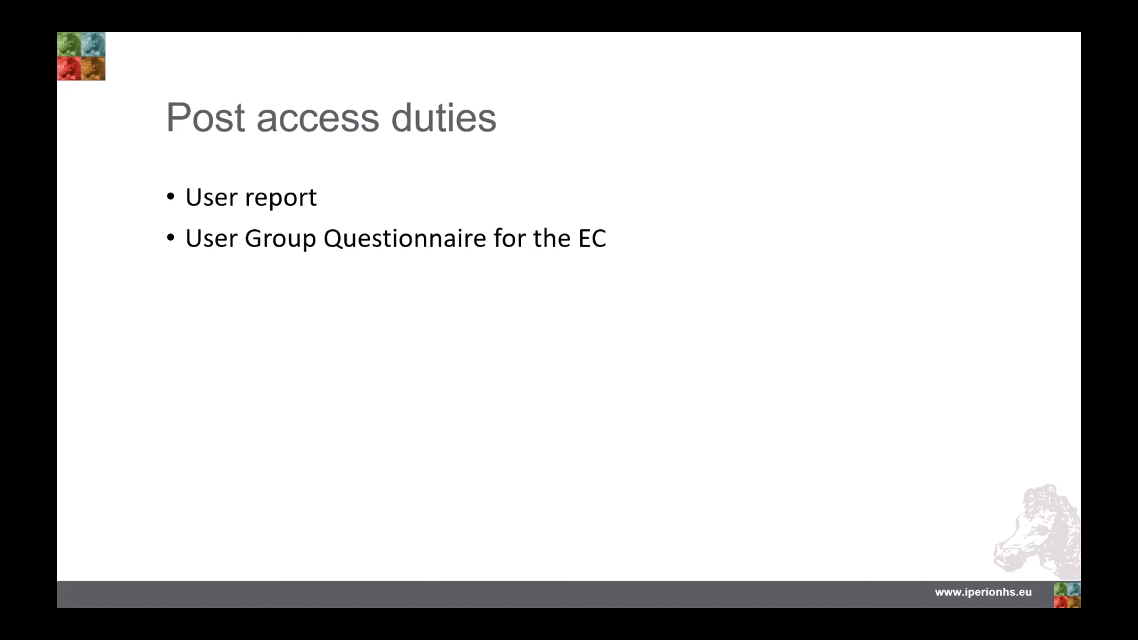
key(Right)
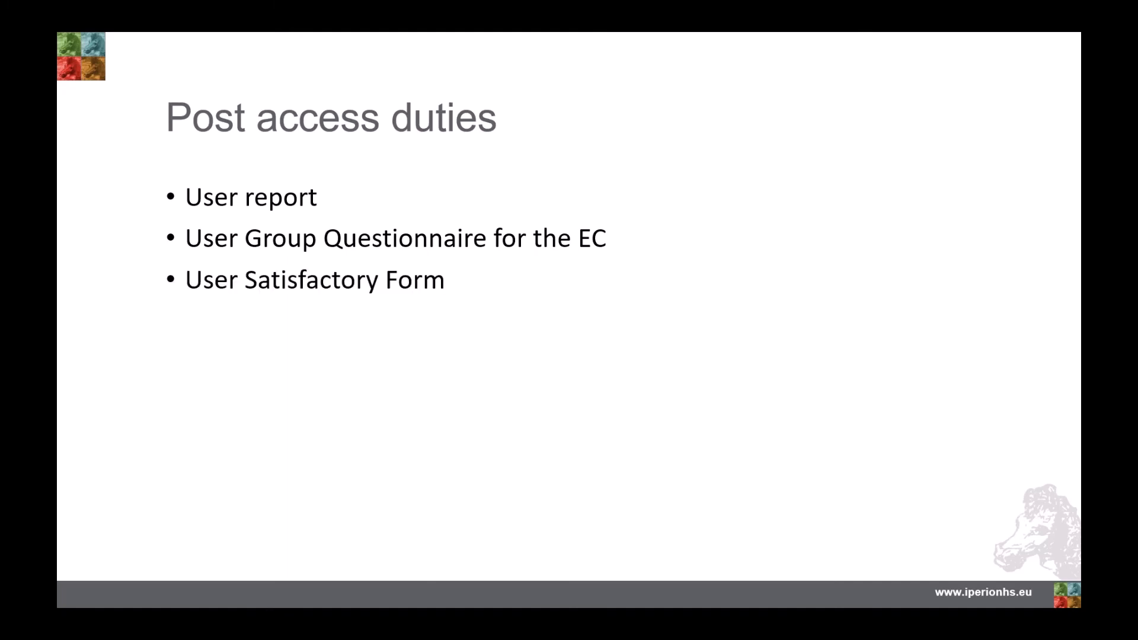